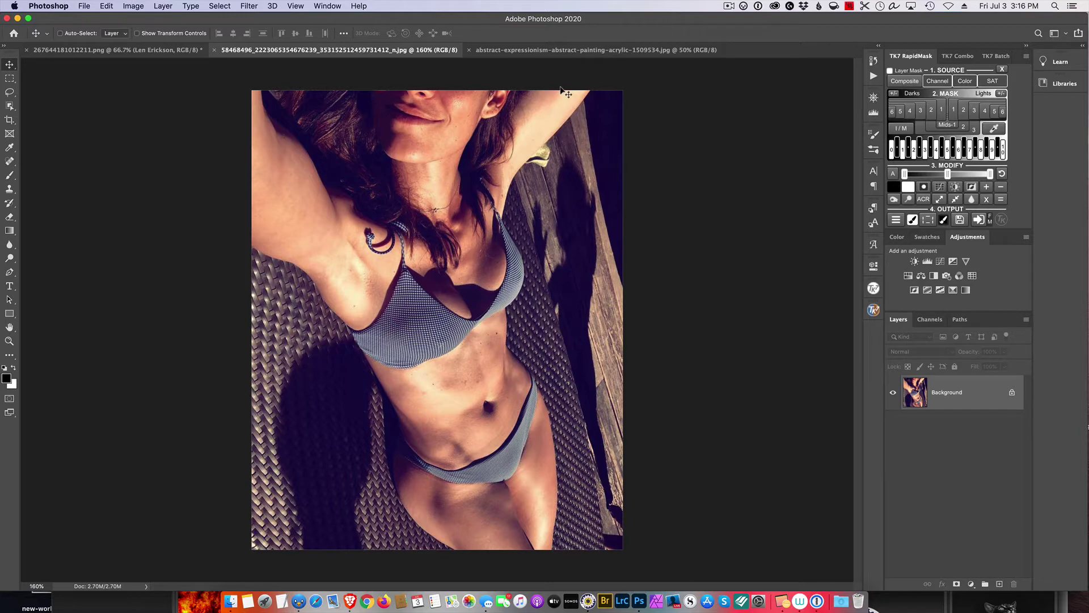
# Glance at the blue abstract painting, then return to the purple ink-splat document
pyautogui.click(549, 51)
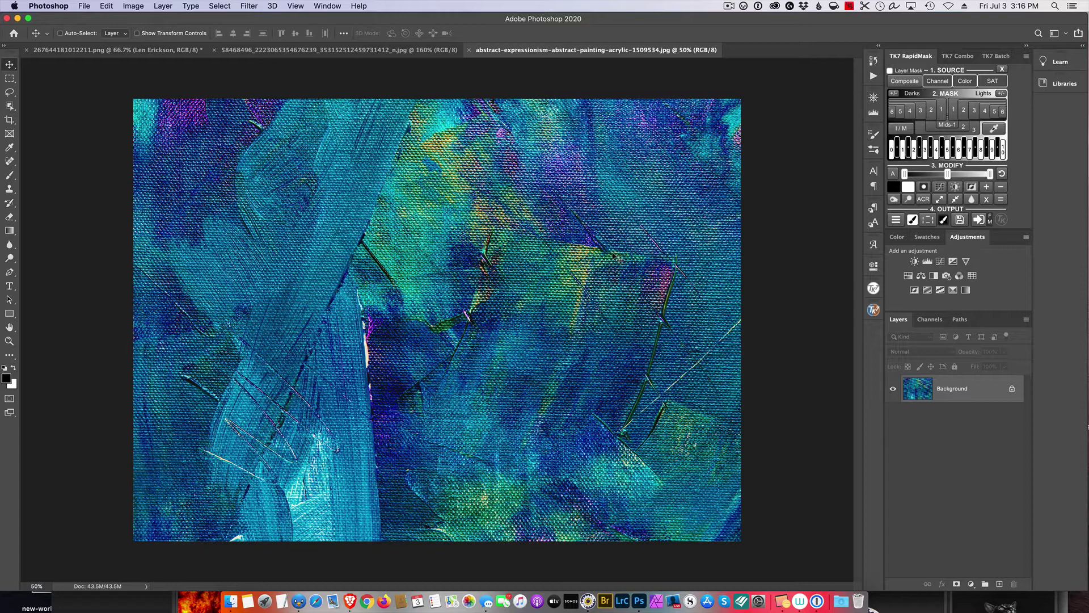
pyautogui.click(147, 51)
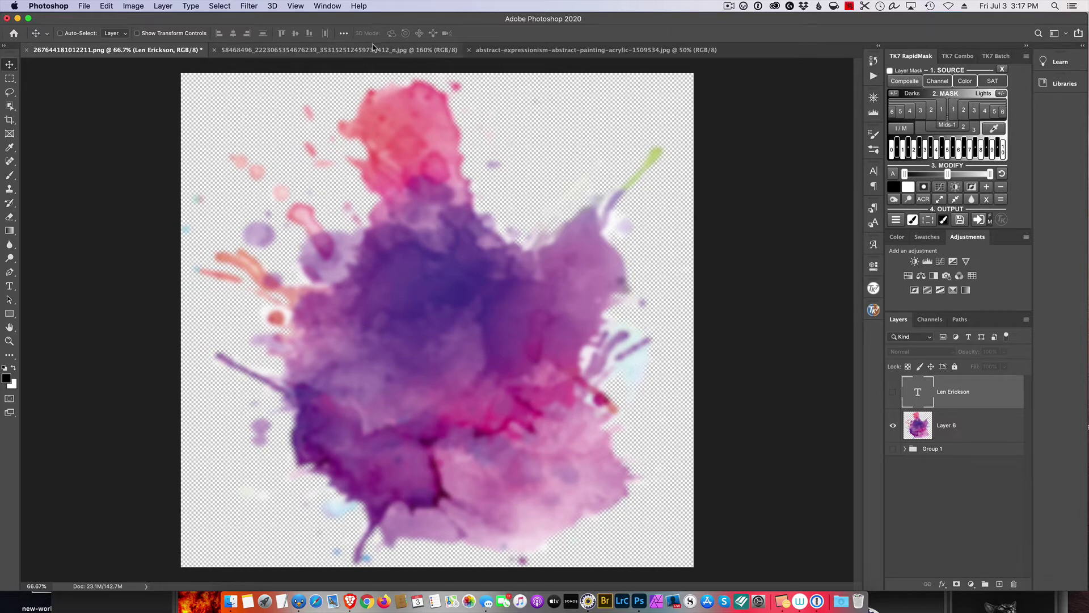
# Drag the bikini photo into the ink-splat document, placing it near the top-left
pyautogui.click(373, 51)
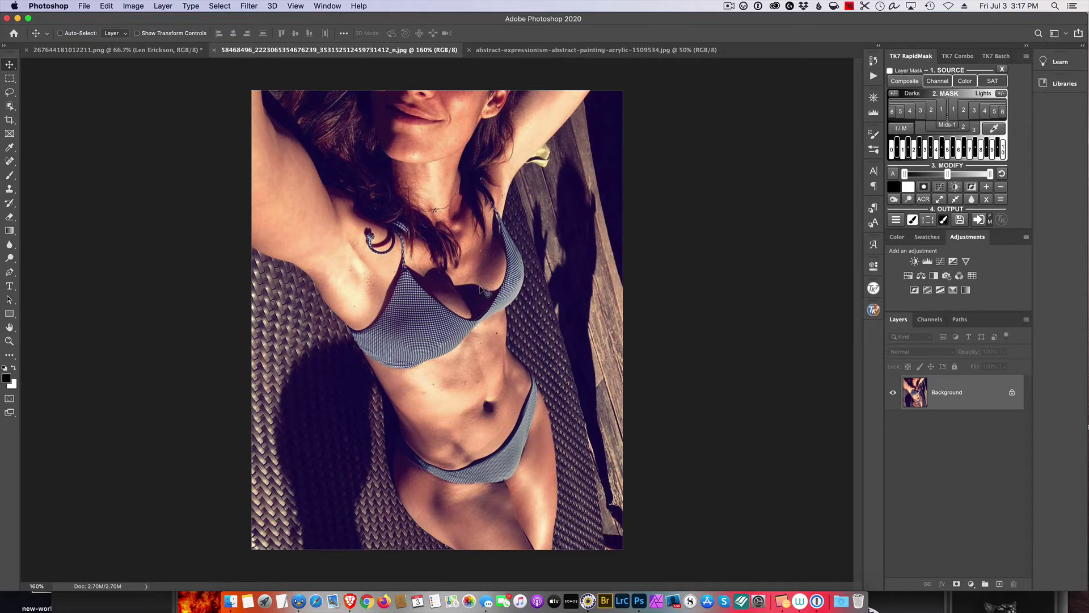
pyautogui.click(156, 52)
pyautogui.moveTo(436, 307); pyautogui.dragTo(436, 307)
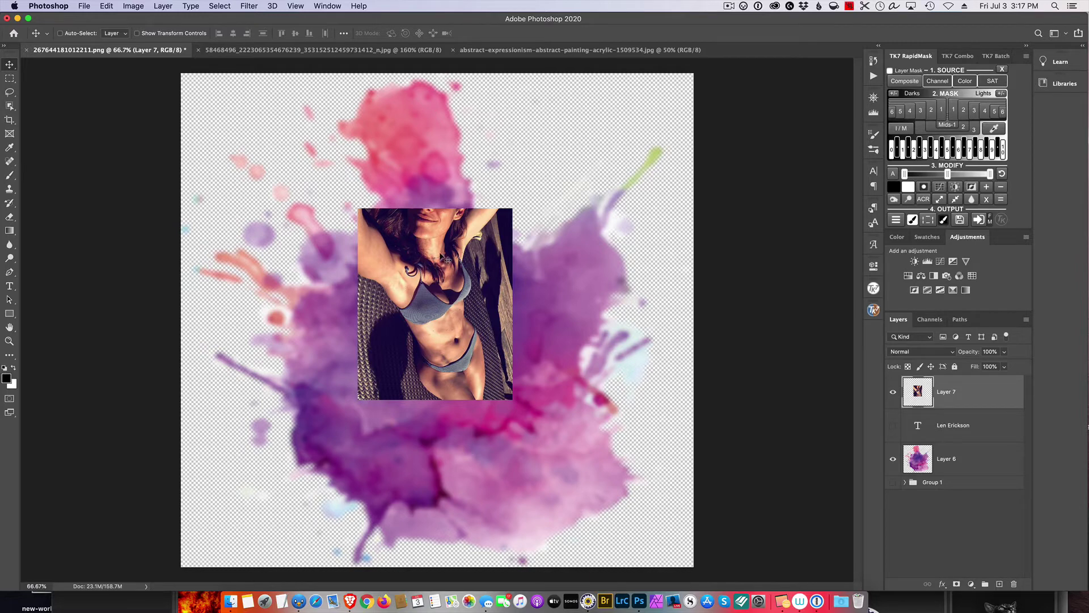
pyautogui.moveTo(440, 254); pyautogui.dragTo(270, 124)
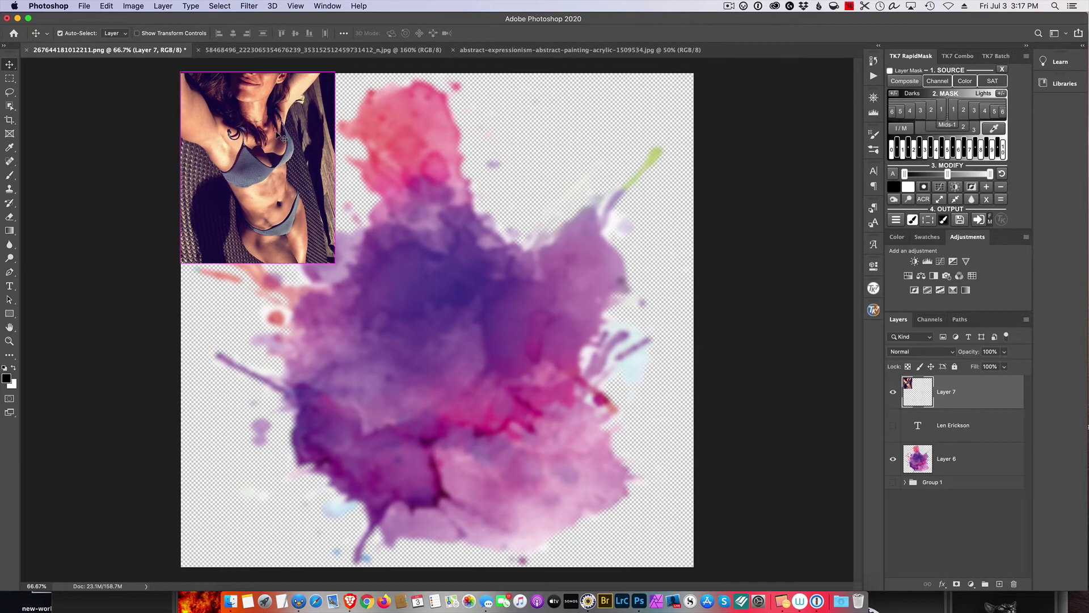
# Scale the photo to about 263% at 36% opacity, positioned over the splat
pyautogui.hotkey('ctrl', 't')
pyautogui.moveTo(338, 264); pyautogui.dragTo(634, 537)
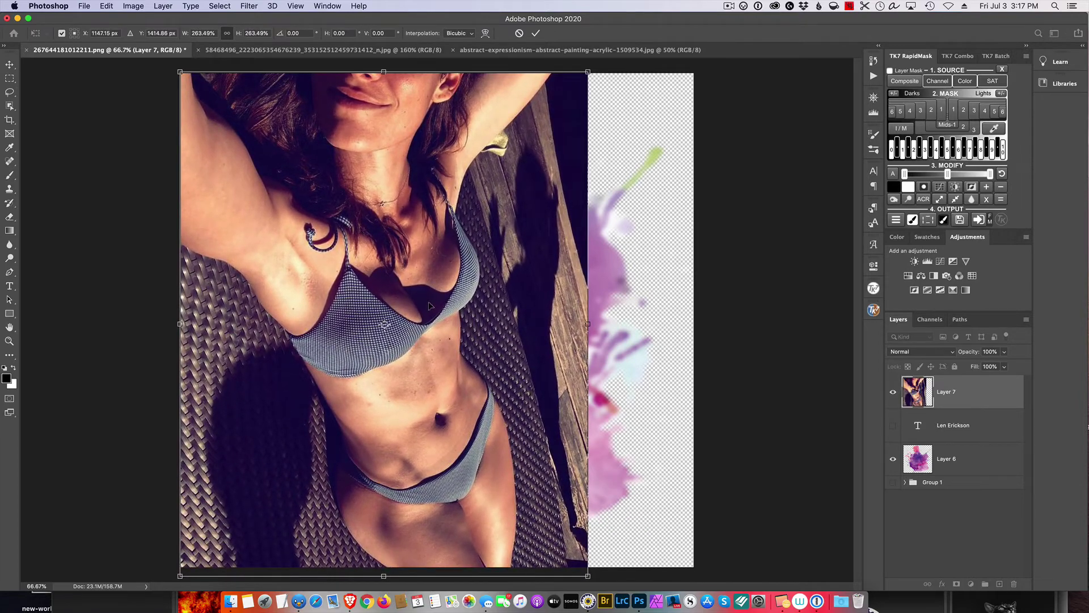
pyautogui.moveTo(427, 306); pyautogui.dragTo(477, 328)
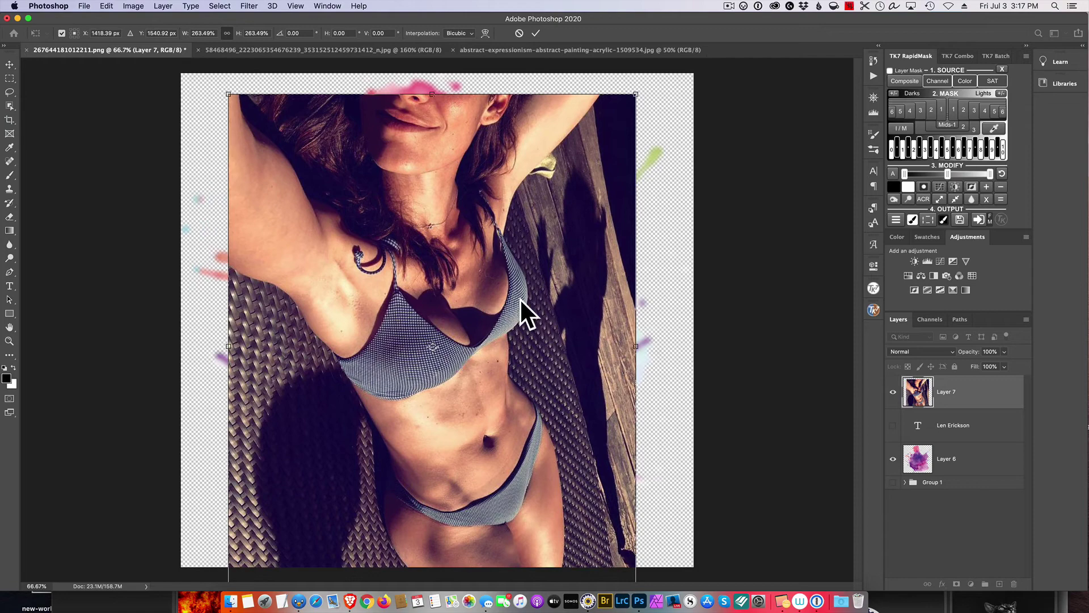
pyautogui.moveTo(977, 353); pyautogui.dragTo(941, 345)
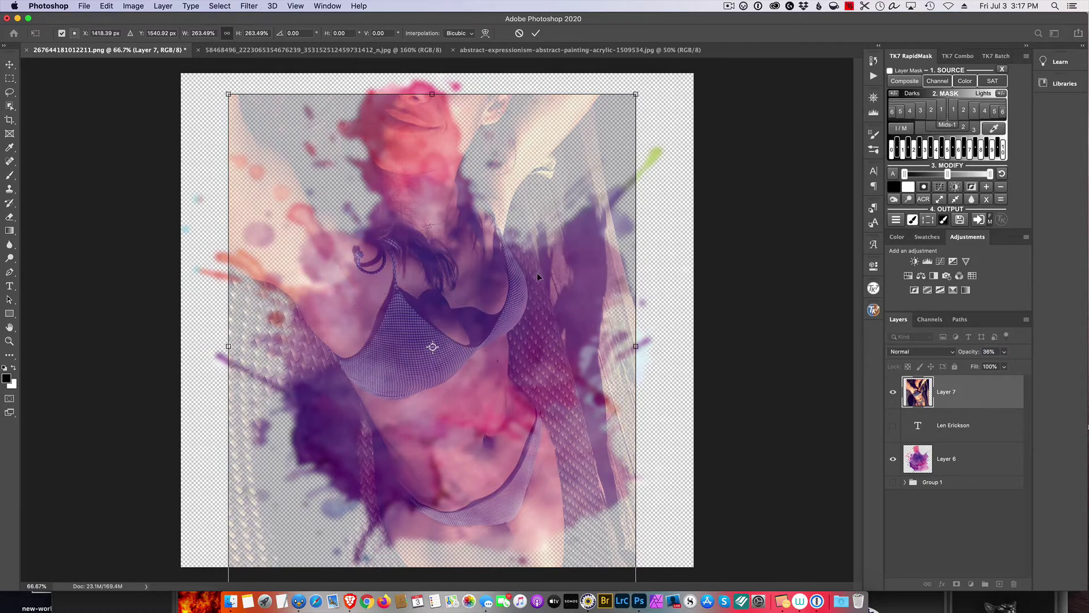
pyautogui.moveTo(537, 276)
pyautogui.mouseDown()
pyautogui.moveTo(539, 309)
pyautogui.moveTo(532, 261)
pyautogui.mouseUp()
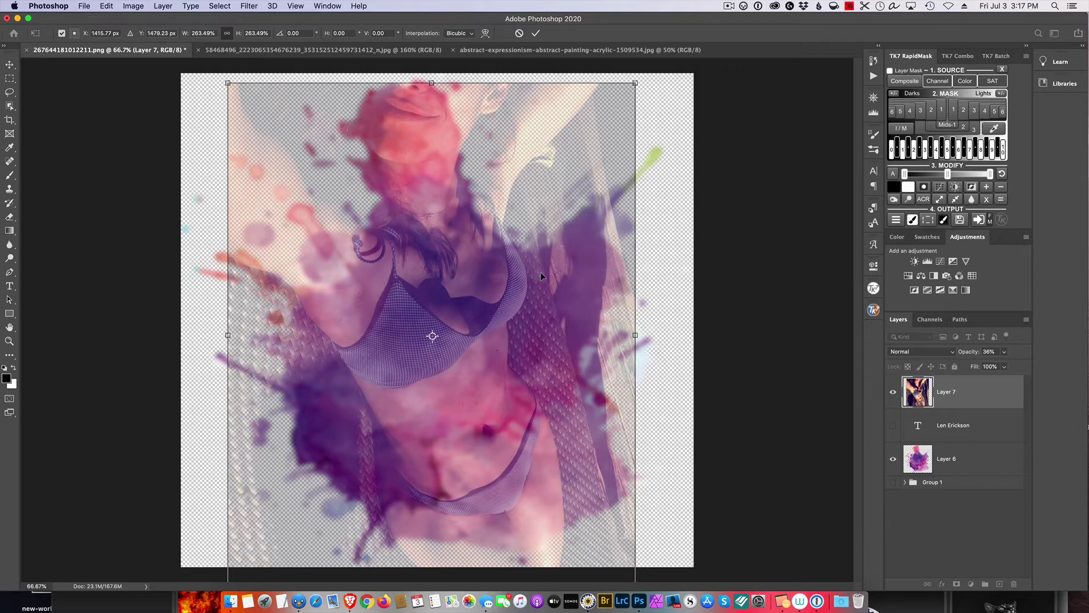
pyautogui.press('Return')
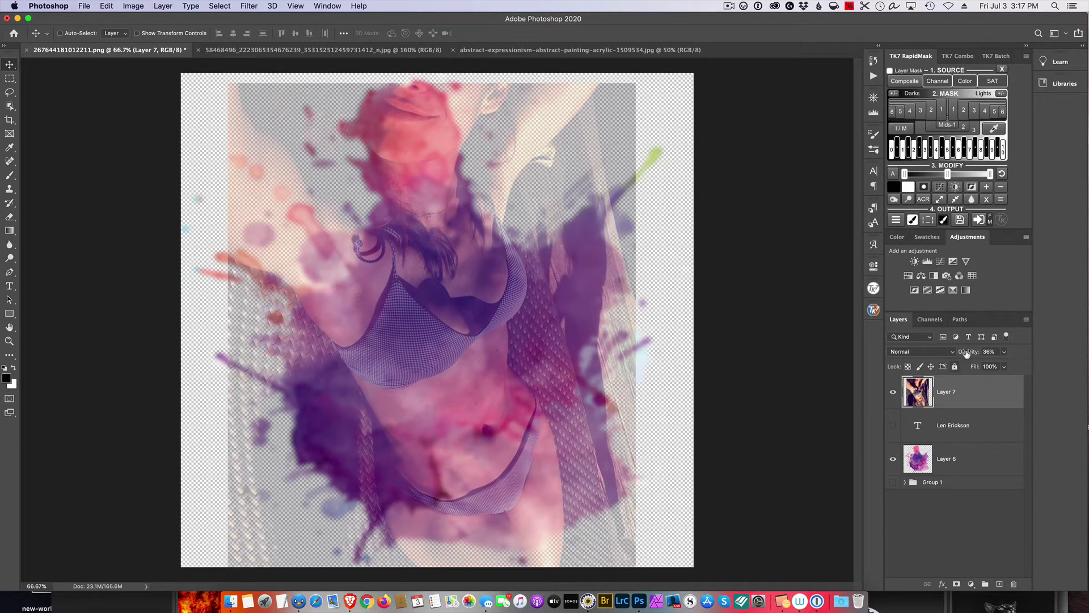
# Restore Layer 7 to 100% opacity, put the splat layer beneath it, and clip Layer 7 to the splat
pyautogui.moveTo(963, 352); pyautogui.dragTo(1046, 373)
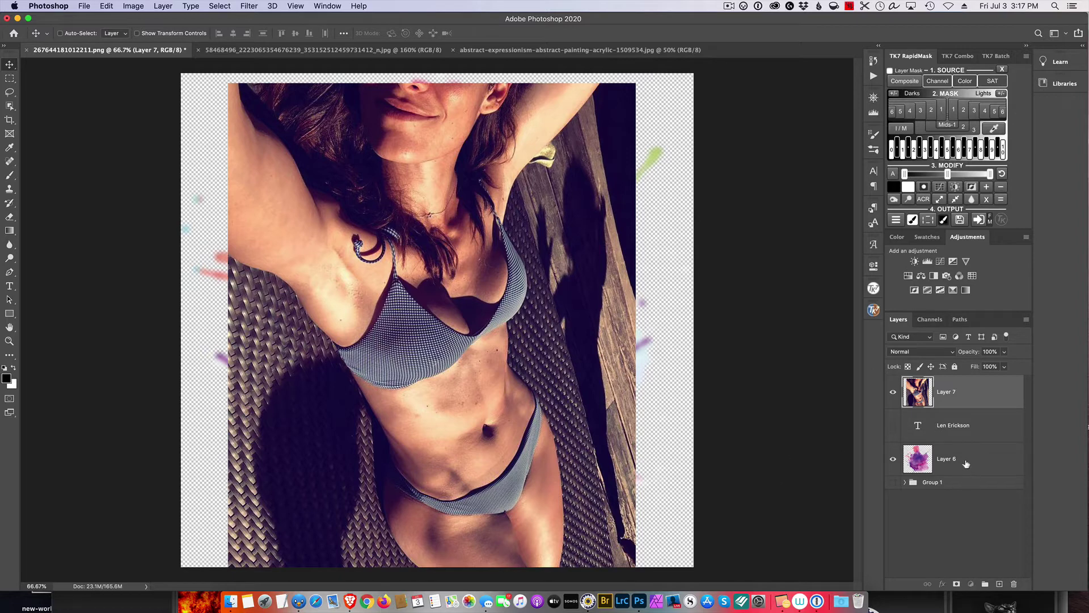
pyautogui.moveTo(966, 464); pyautogui.dragTo(966, 421)
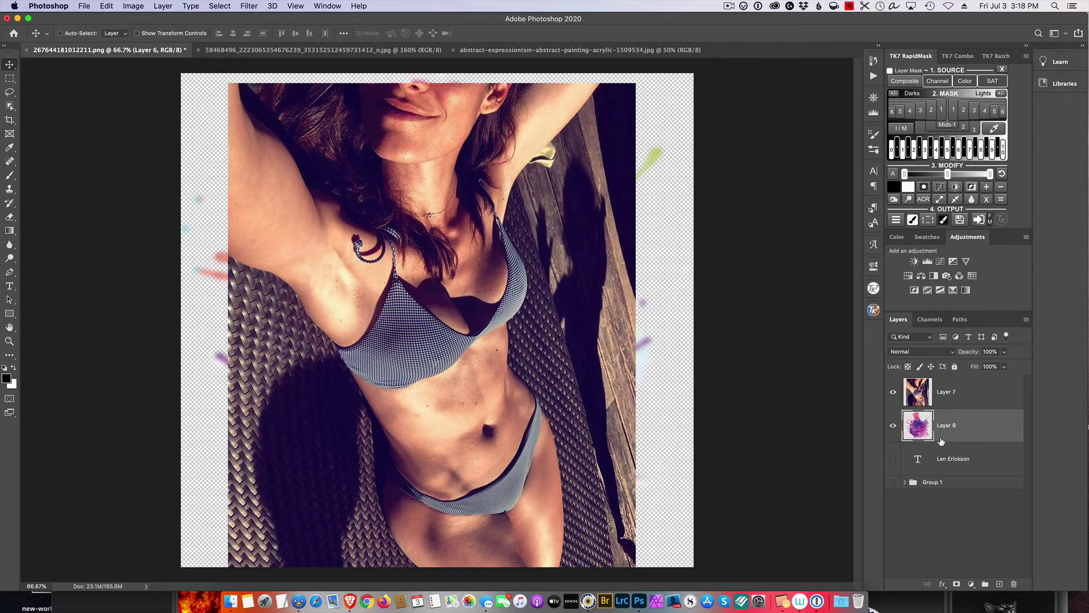
pyautogui.click(973, 394)
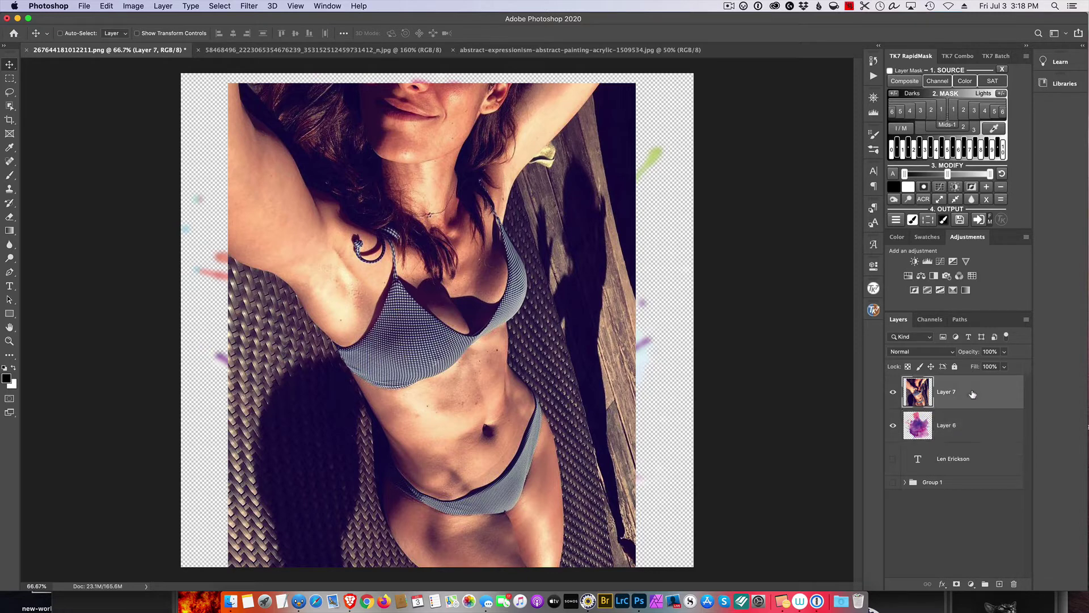
pyautogui.rightClick(972, 394)
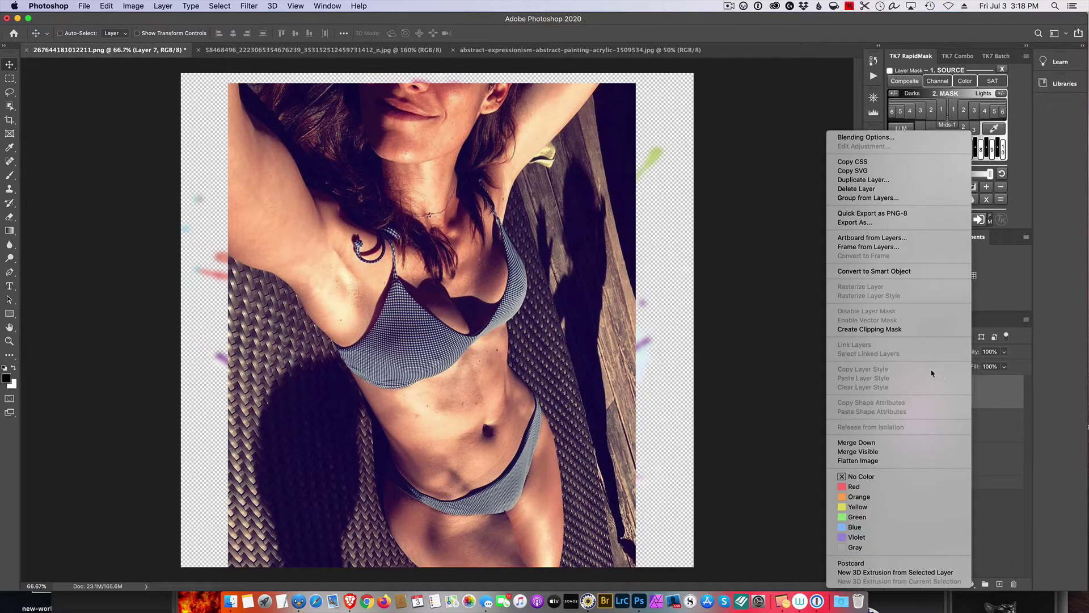
pyautogui.click(899, 329)
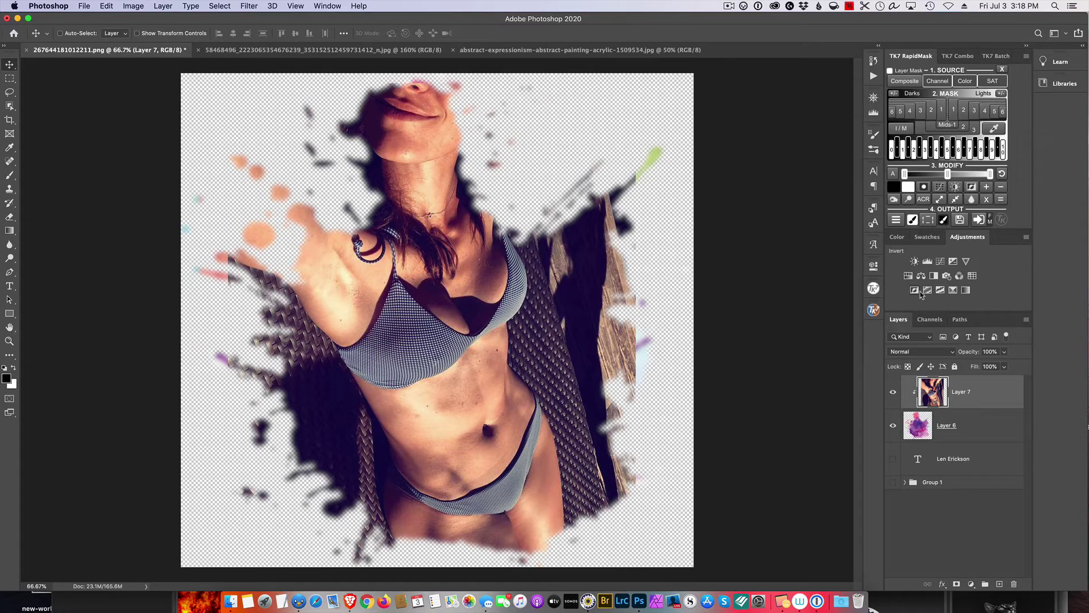
# Paste the blue abstract painting as Layer 8 below everything, then reselect Layer 7
pyautogui.click(566, 50)
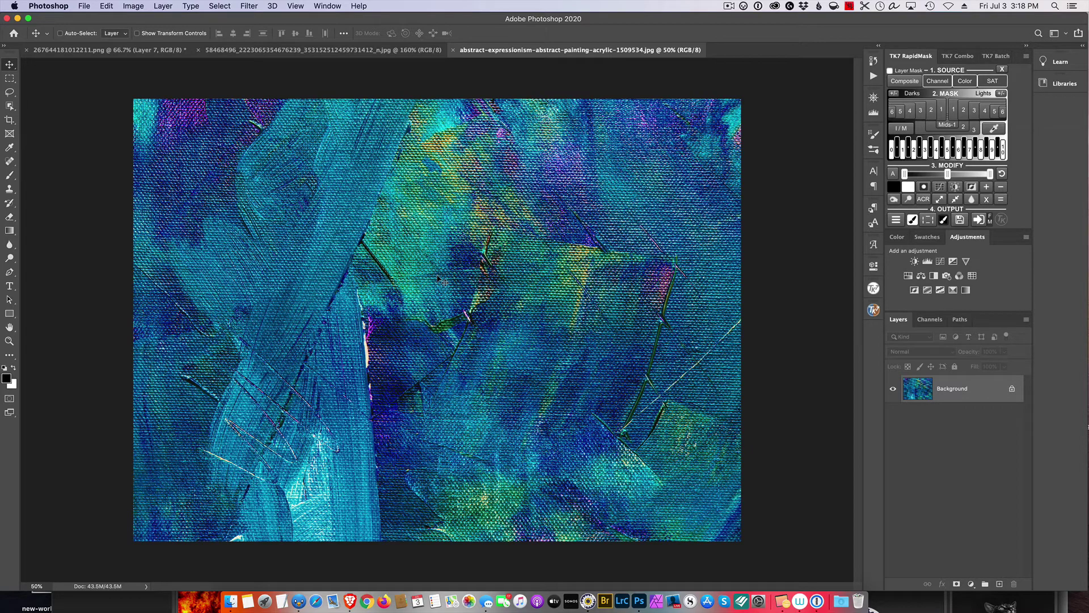
pyautogui.click(110, 51)
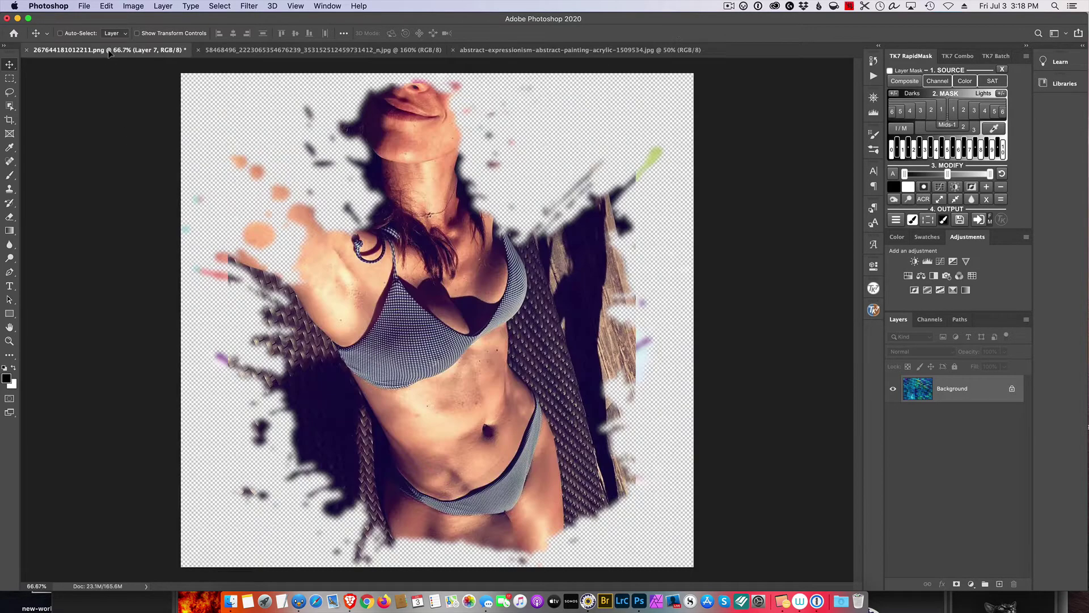
pyautogui.hotkey('ctrl', 'v')
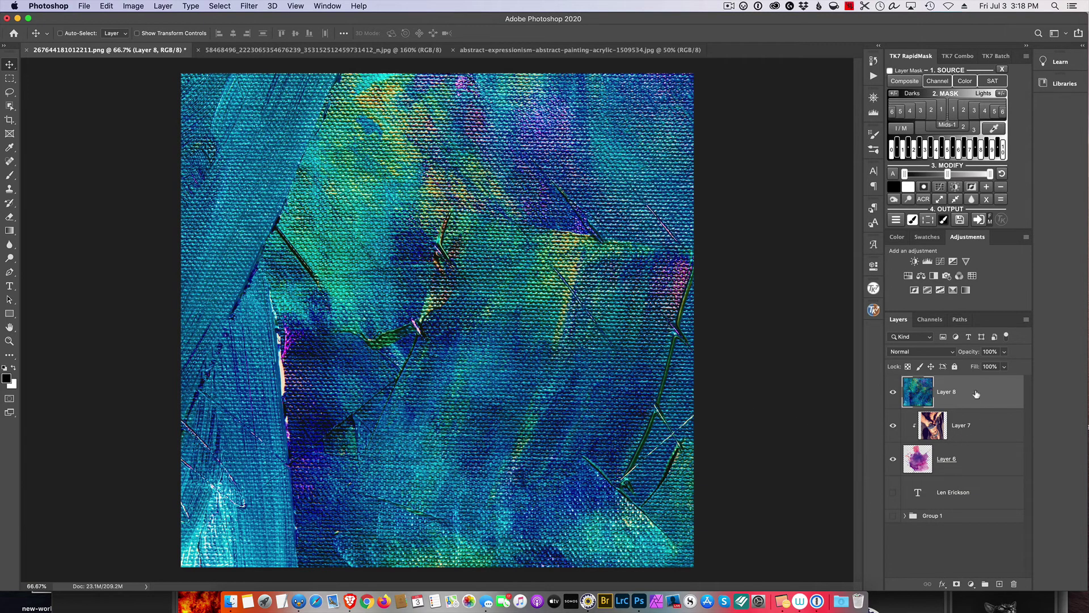
pyautogui.moveTo(977, 393); pyautogui.dragTo(961, 504)
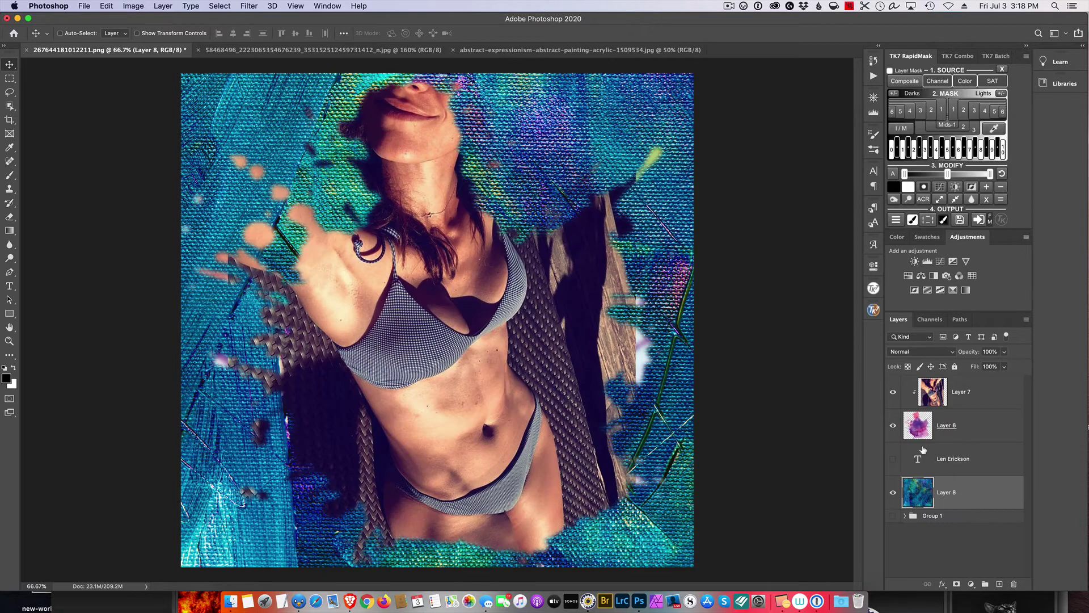
pyautogui.click(969, 395)
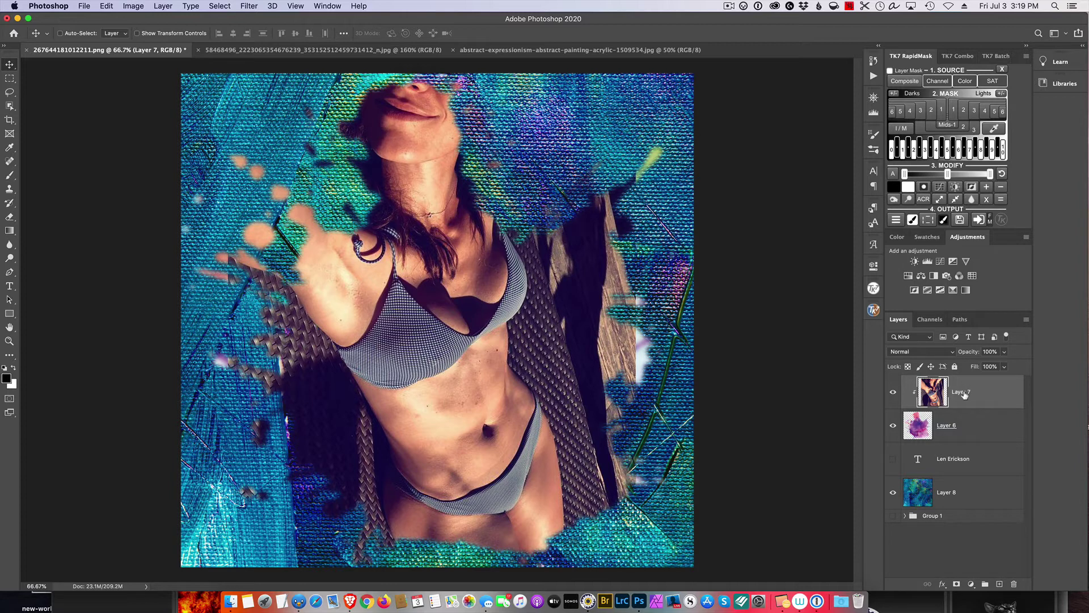
# Convert Layer 7 to a smart object and show the Filter menu
pyautogui.rightClick(964, 395)
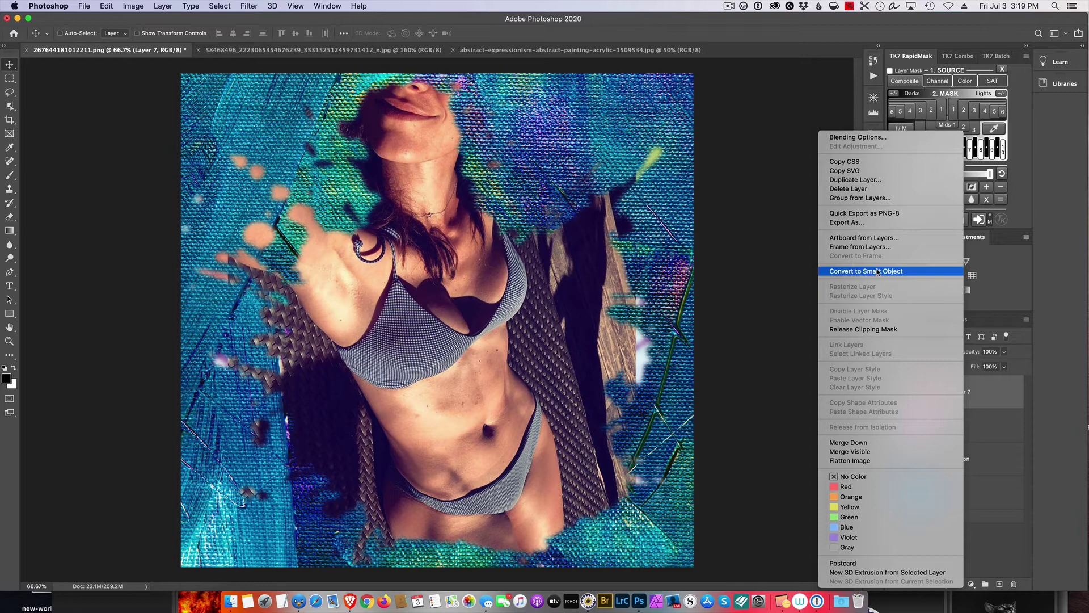
pyautogui.click(878, 272)
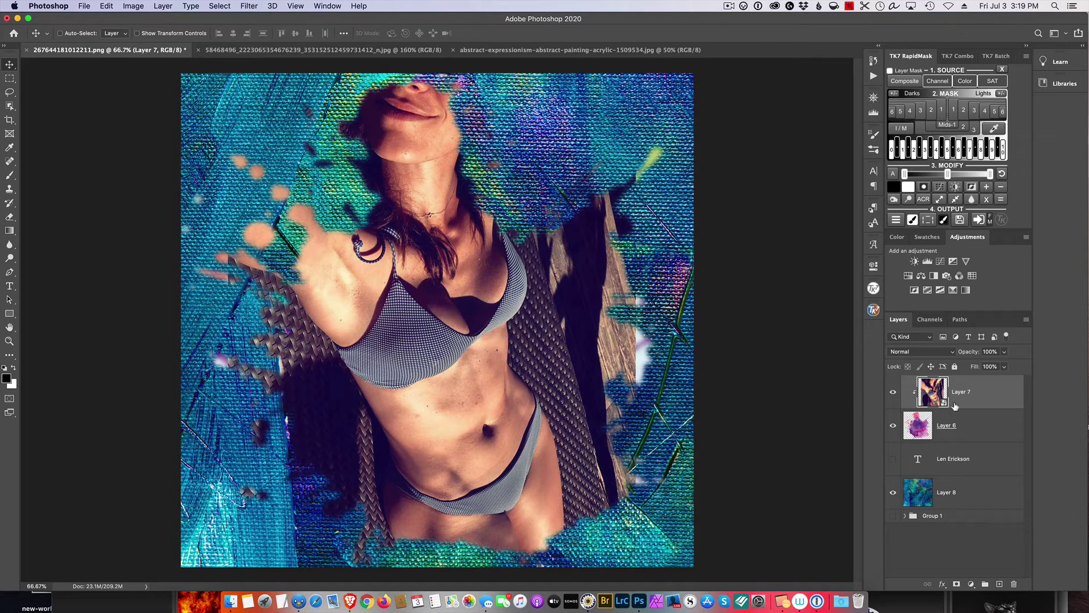
pyautogui.click(245, 7)
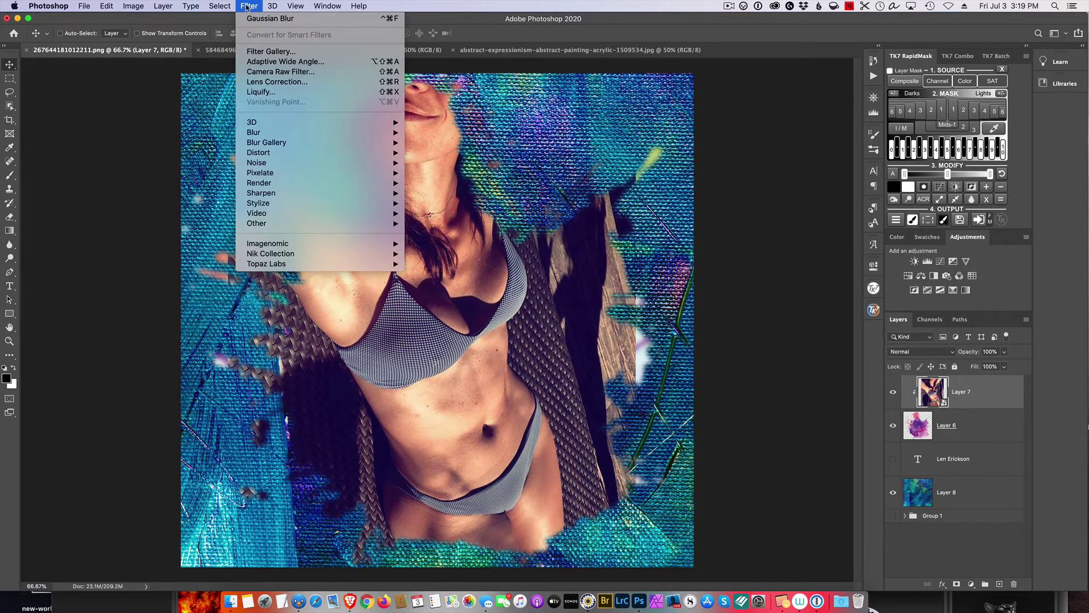
# Apply the Filter Gallery's Artistic Cutout (4 levels, simplicity 4, fidelity 2) to Layer 7
pyautogui.click(285, 52)
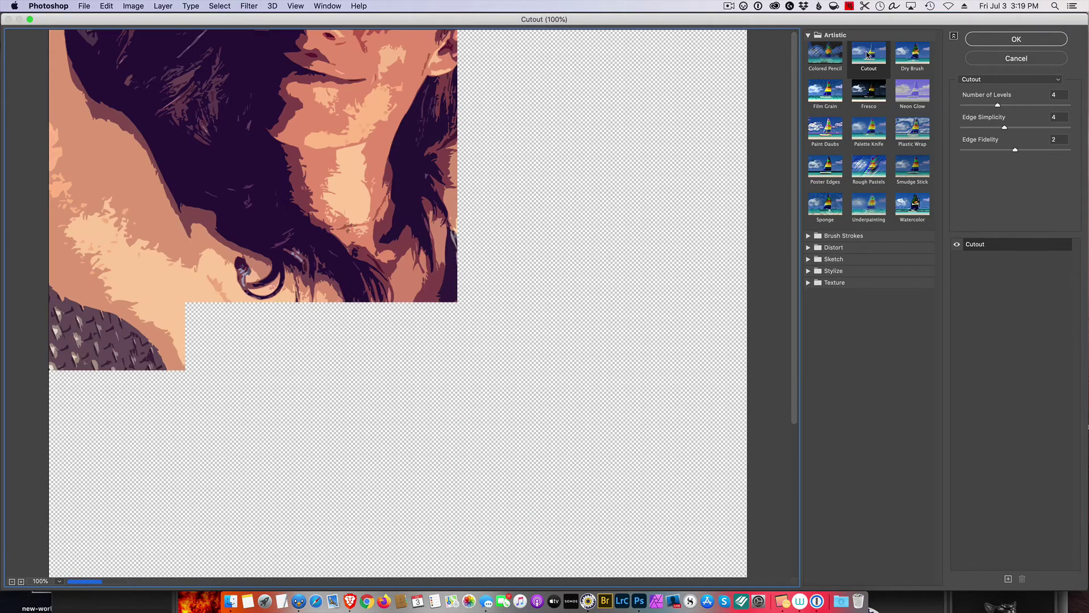
pyautogui.click(834, 51)
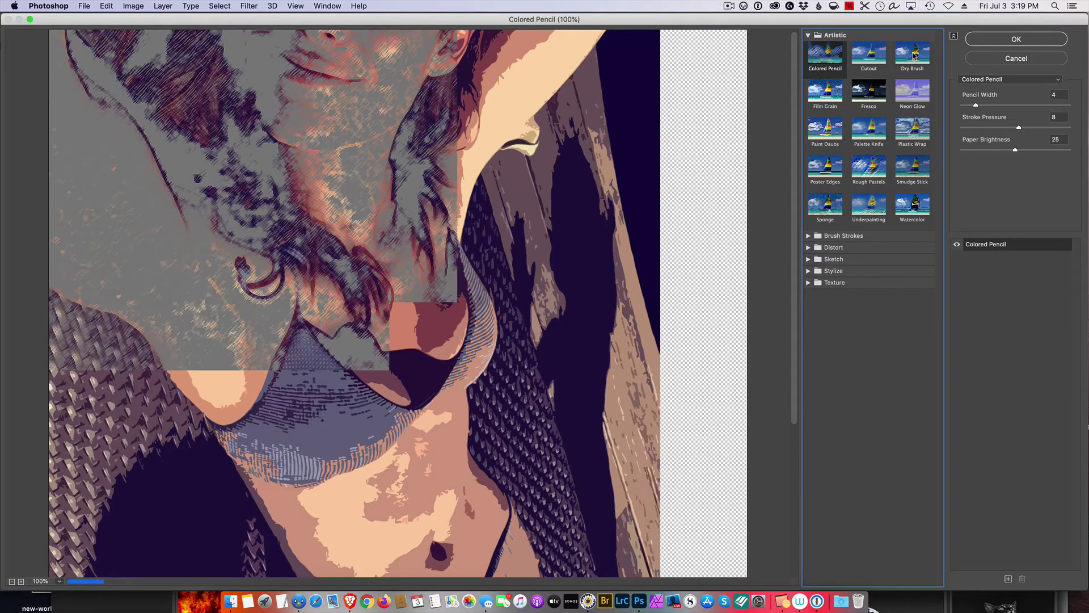
pyautogui.click(906, 61)
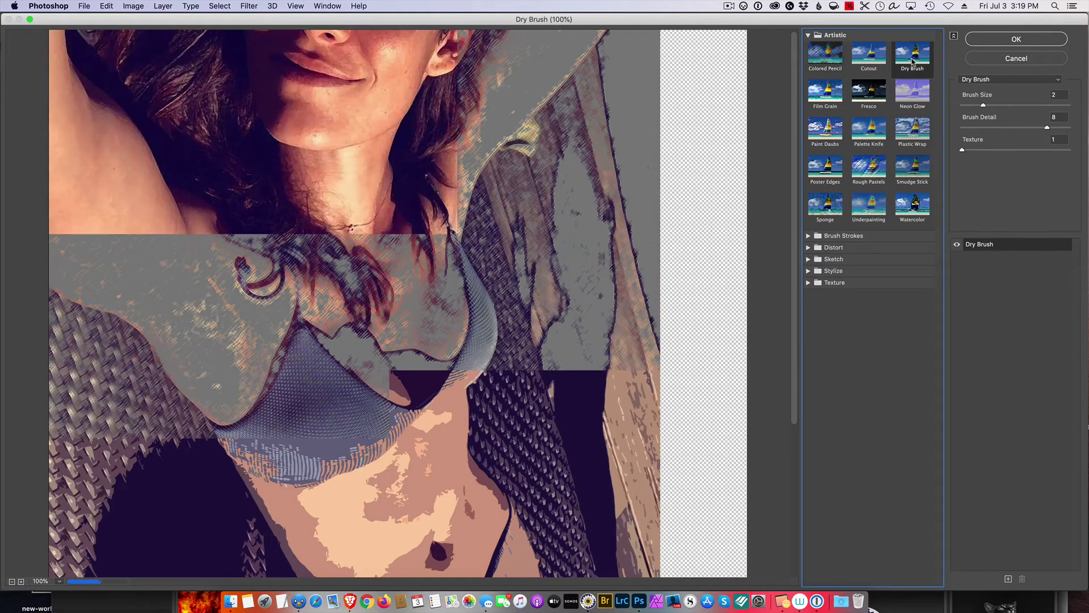
pyautogui.click(872, 61)
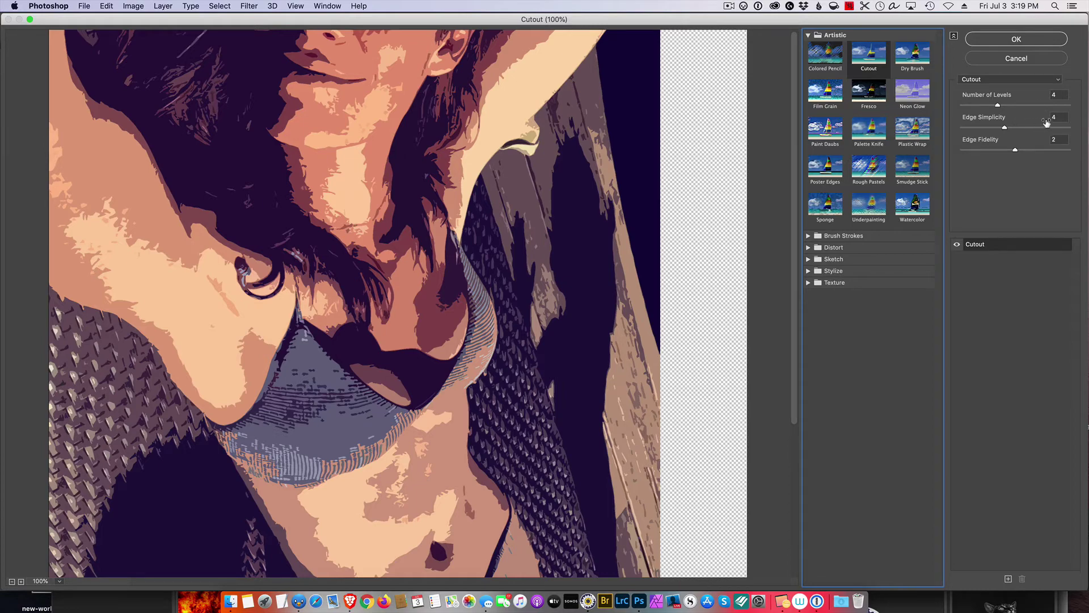
pyautogui.click(1017, 39)
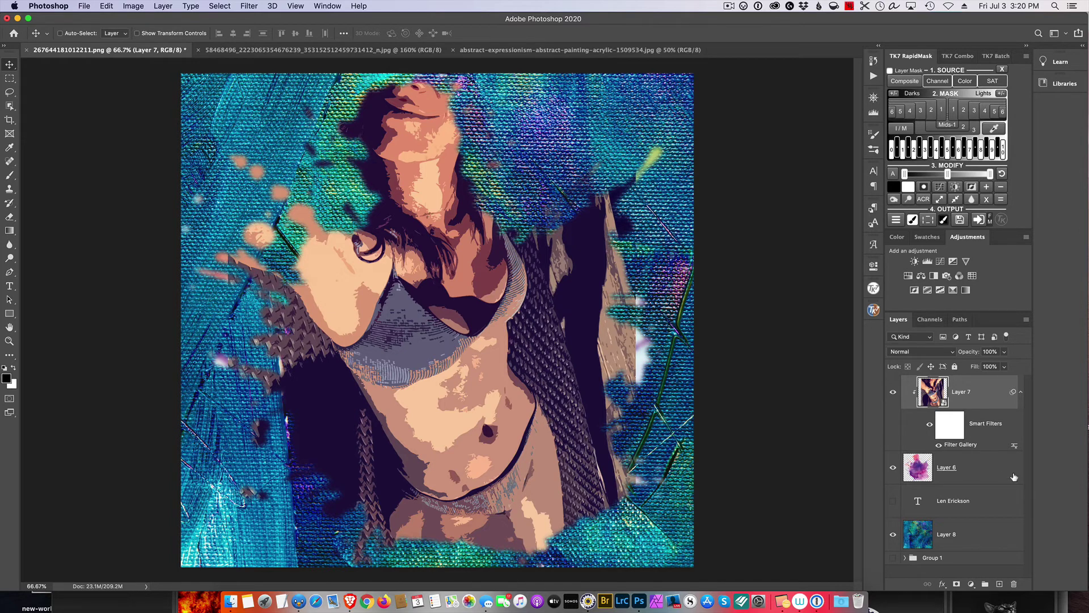
# Show the hidden signature text layer in the bottom-right corner
pyautogui.click(895, 502)
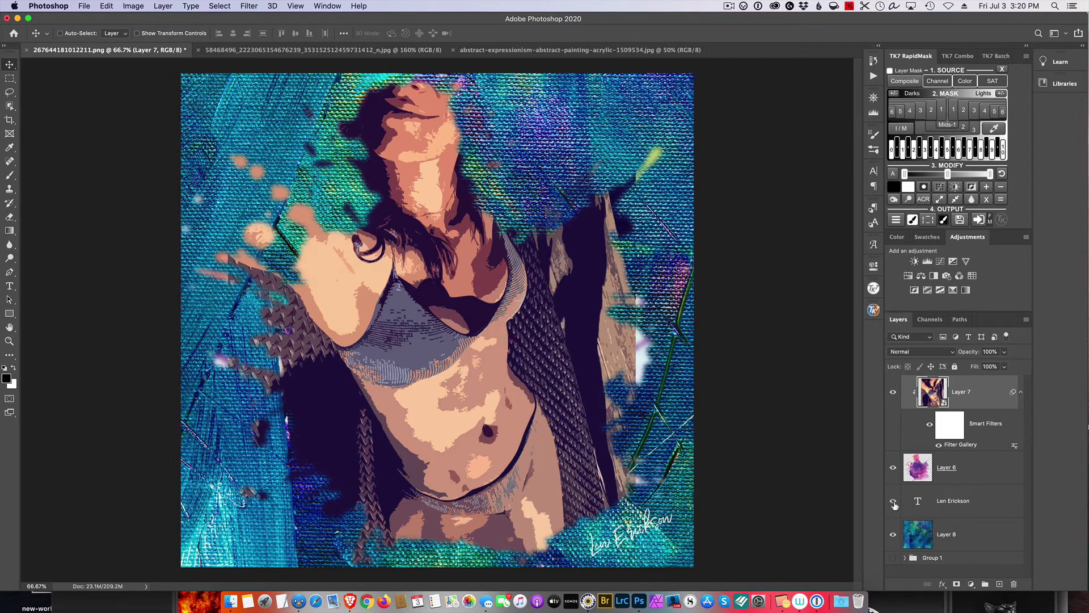